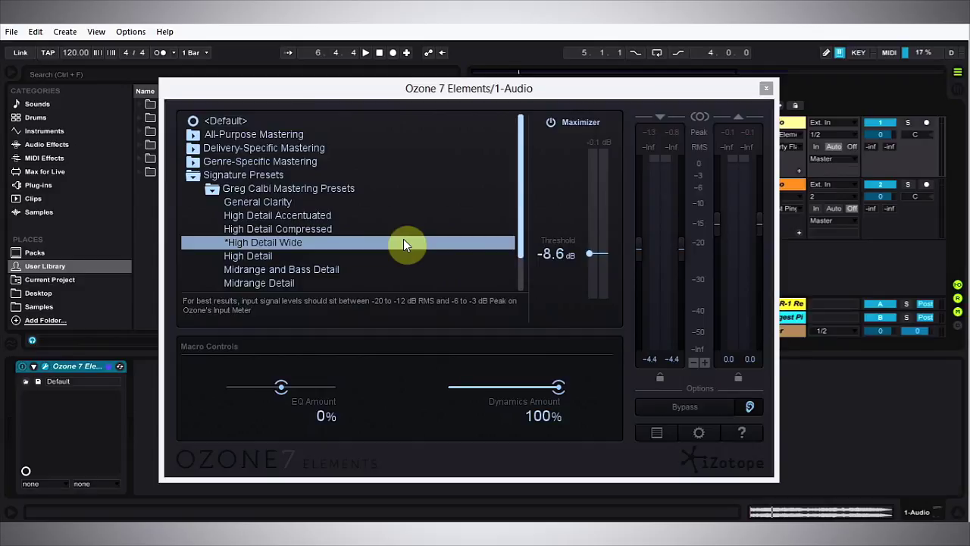
Step: Switch the Maximizer module off and back on in the High Detail Wide preset
click(552, 125)
click(552, 125)
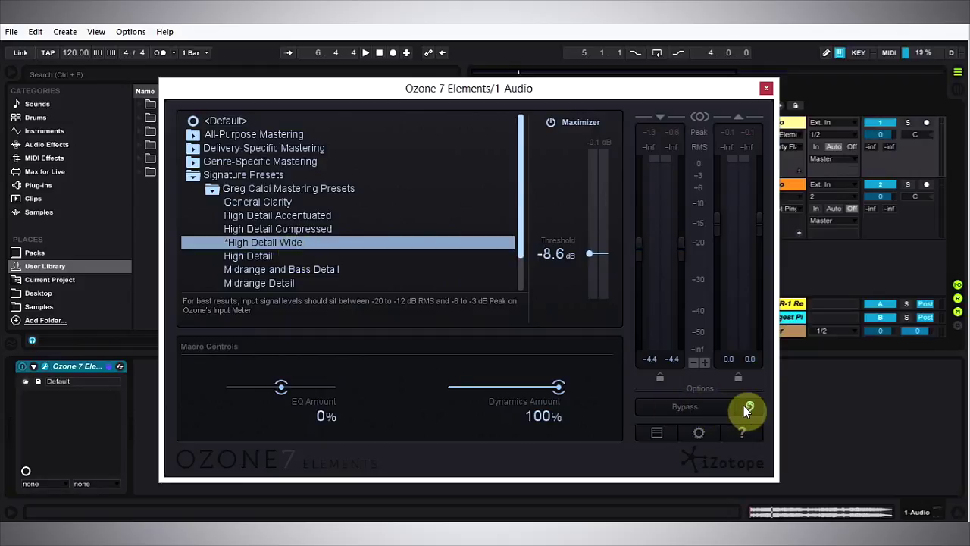
click(687, 408)
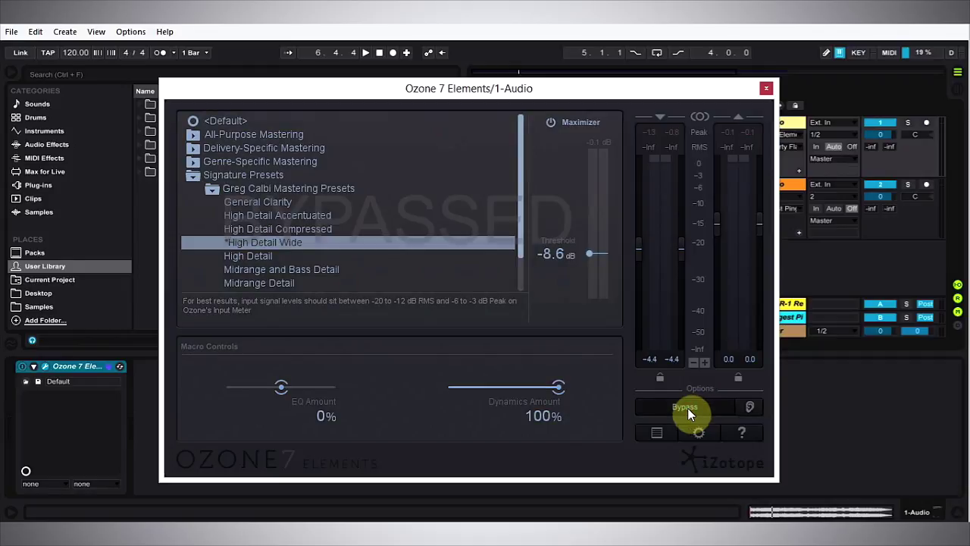
key(space)
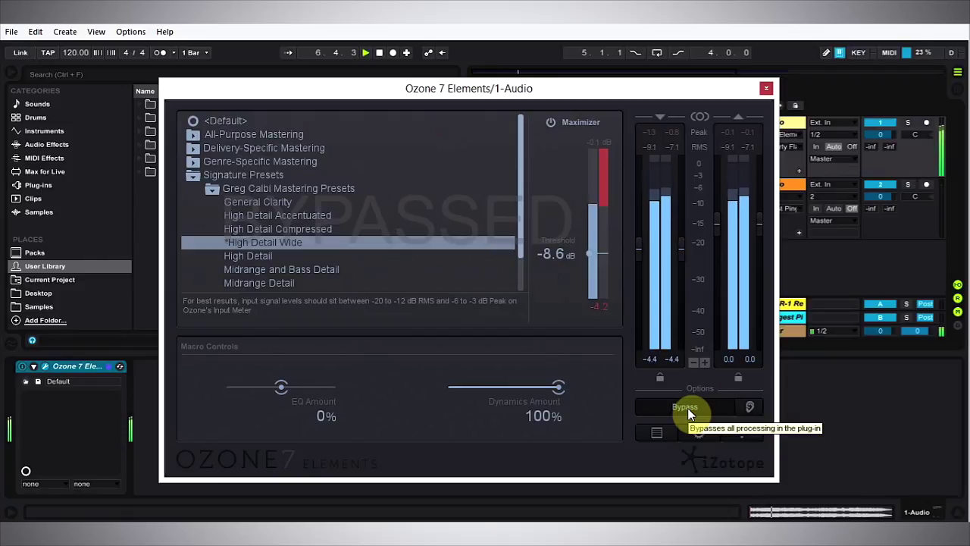
key(space)
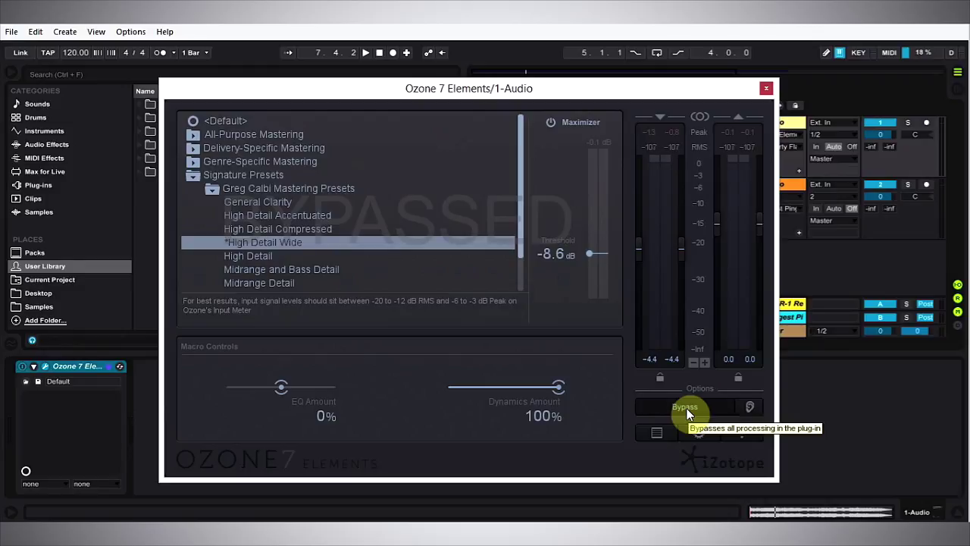
click(686, 409)
key(space)
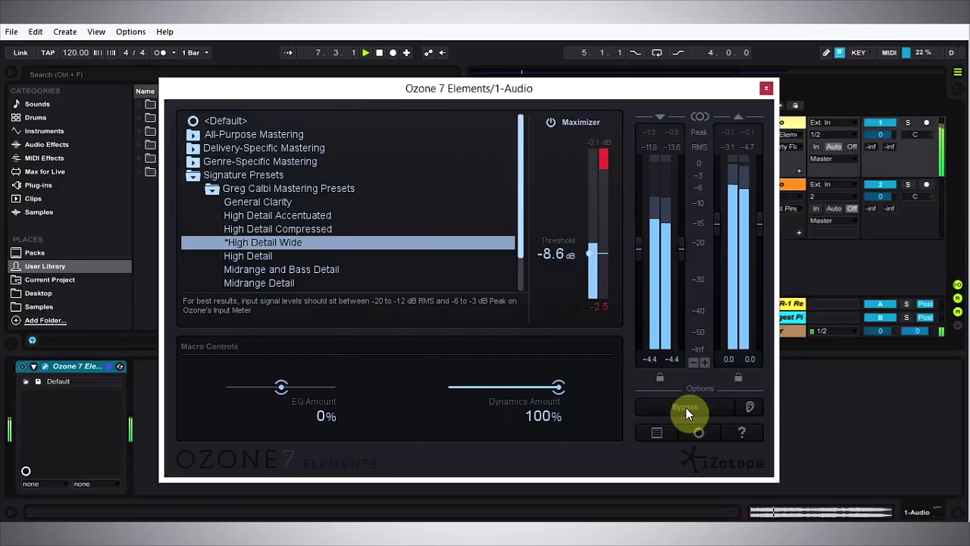
click(686, 408)
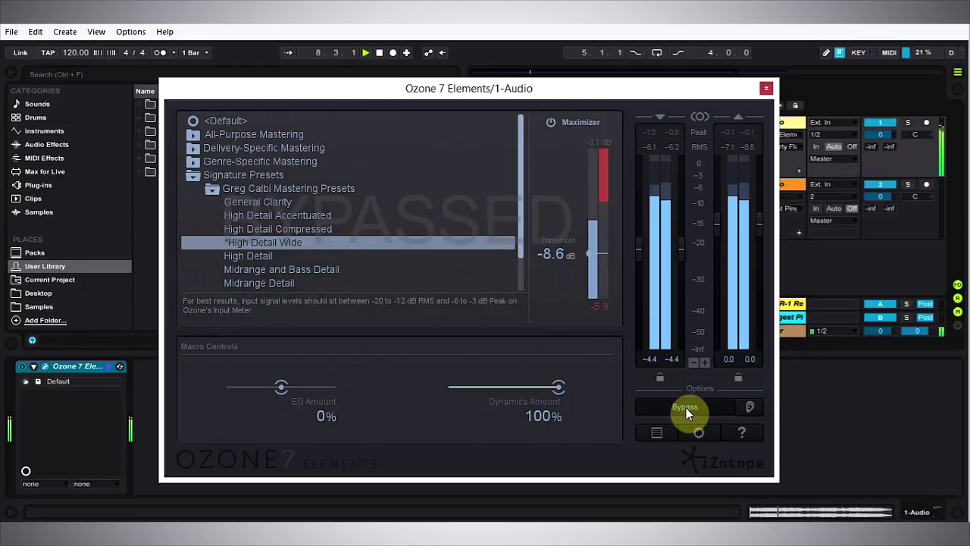
click(687, 408)
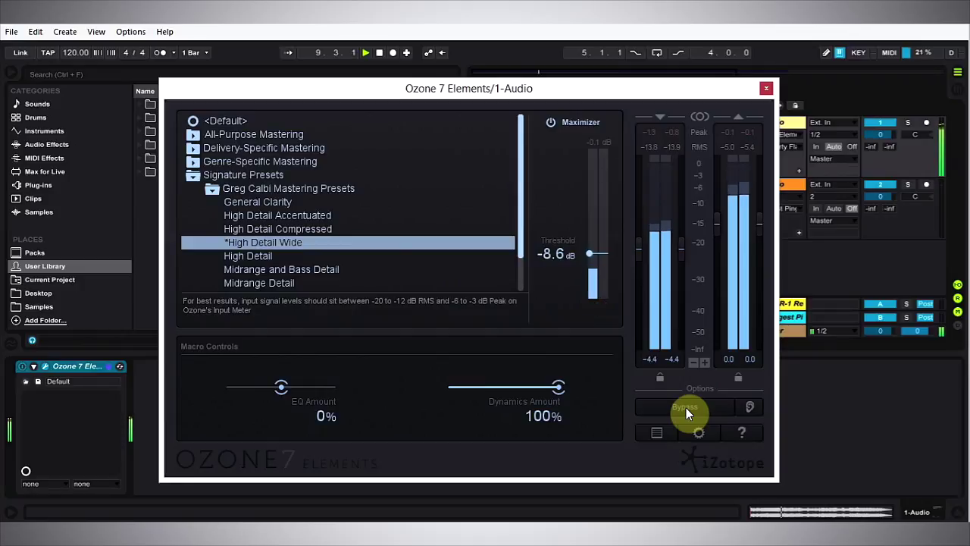
click(686, 408)
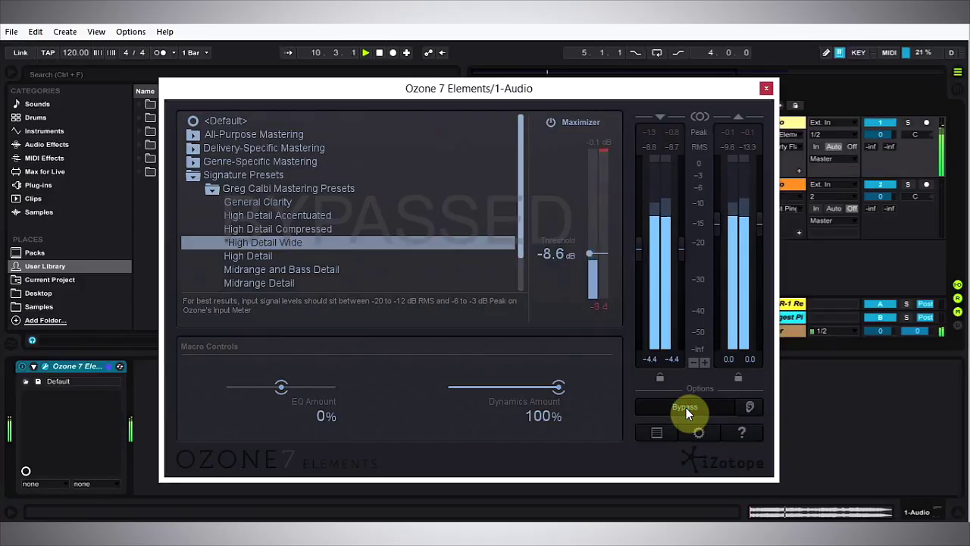
click(686, 408)
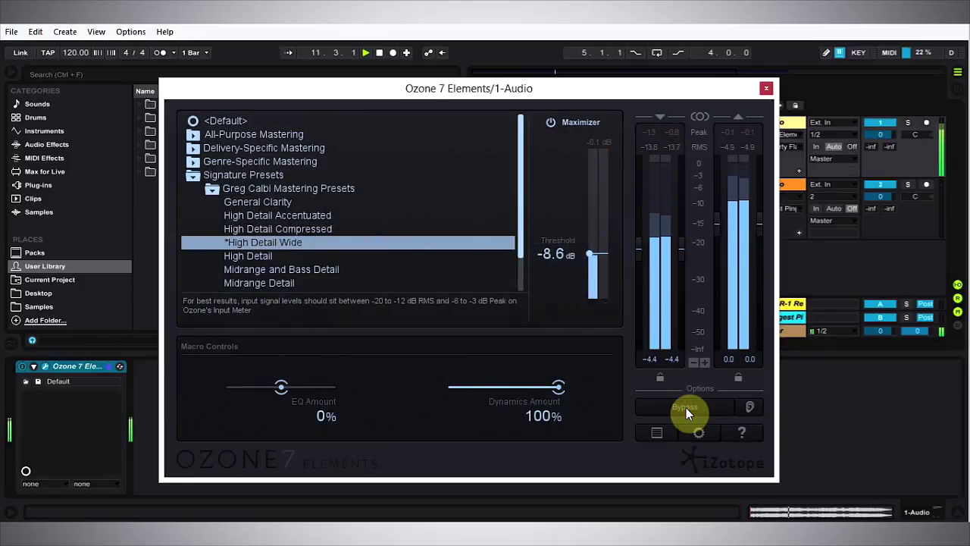
key(space)
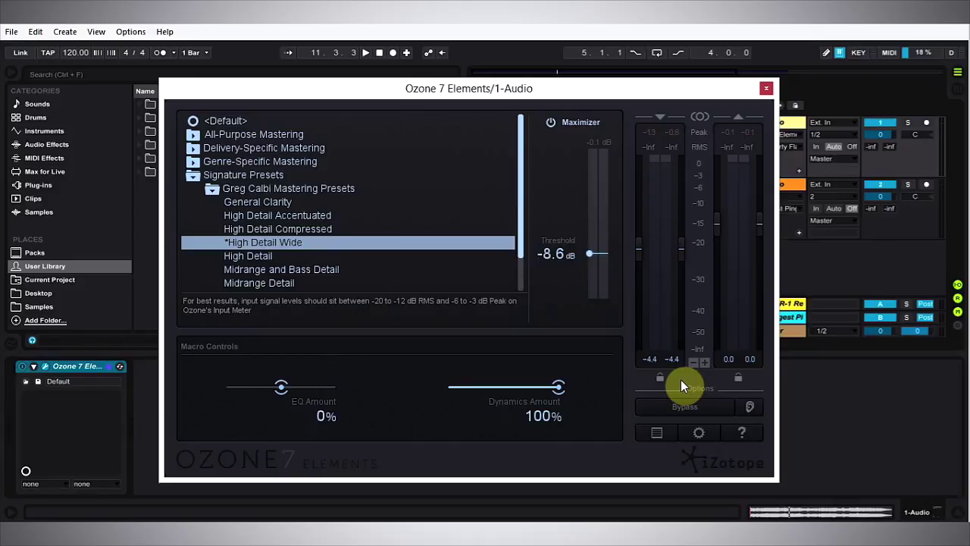
Step: Enable the ear-icon gain match beside the Bypass button
click(749, 408)
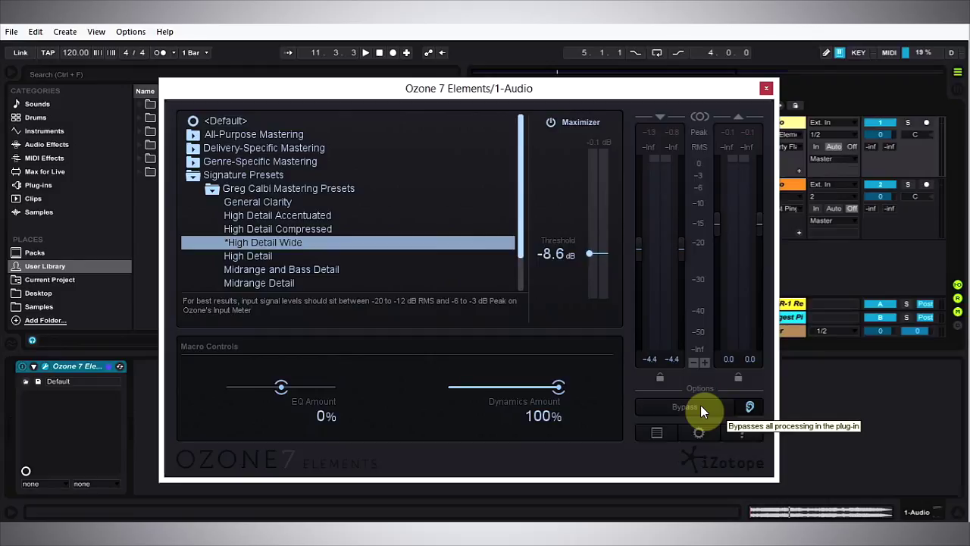
key(space)
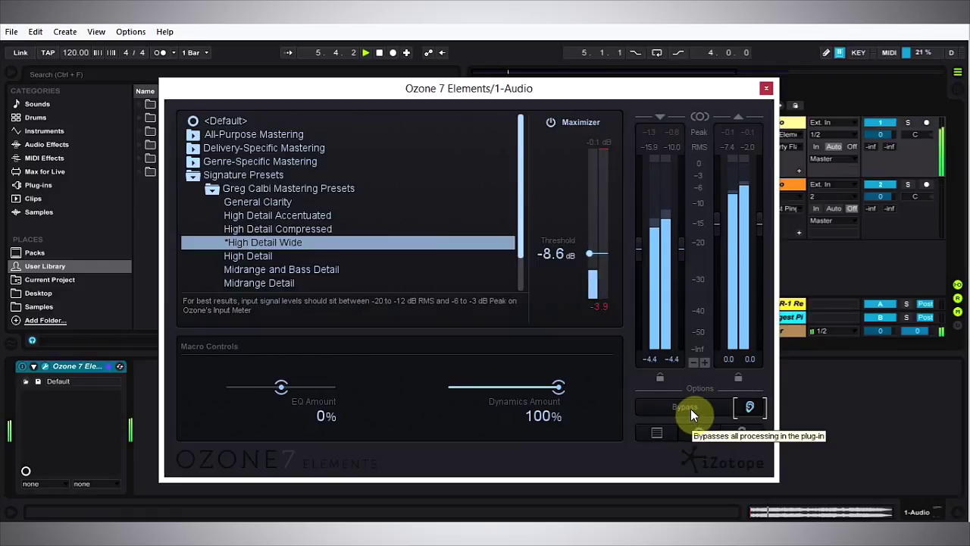
click(691, 408)
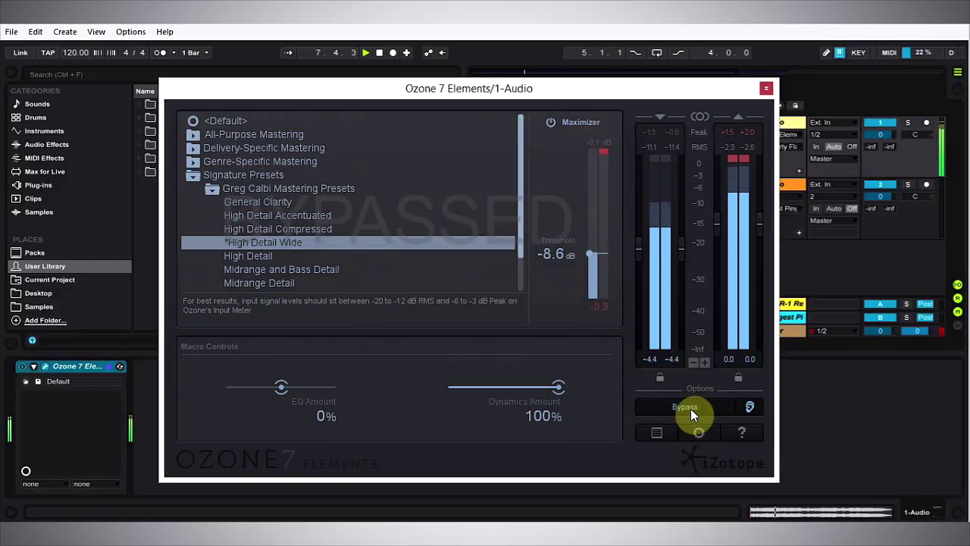
click(690, 408)
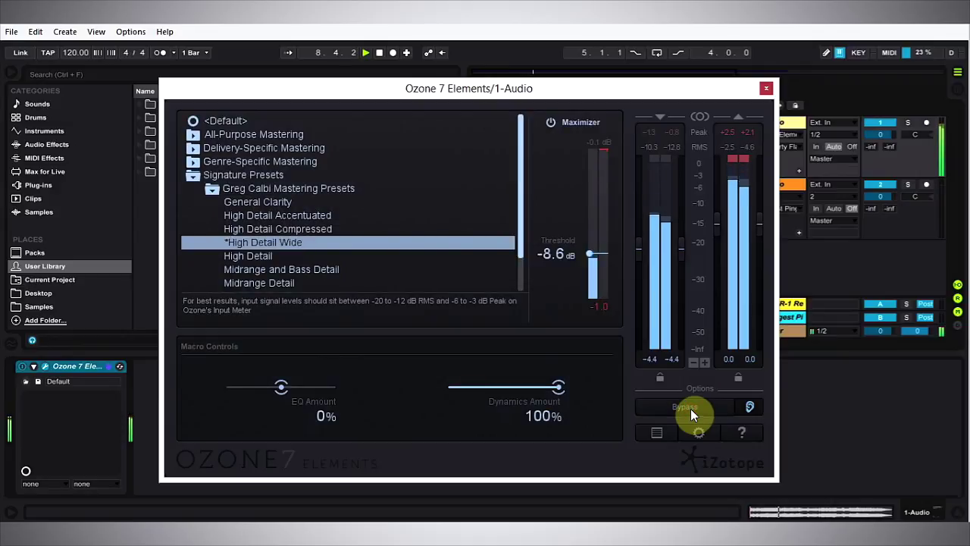
click(691, 408)
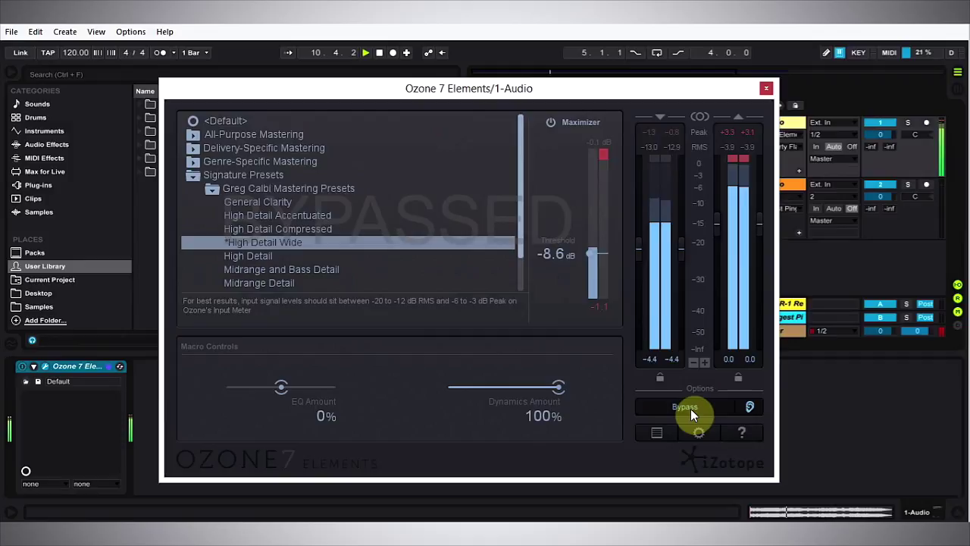
click(691, 409)
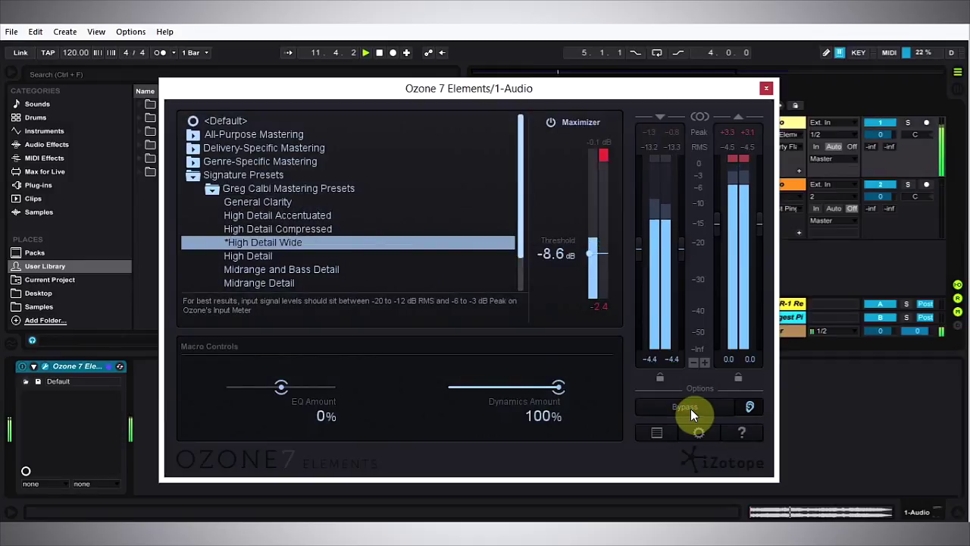
key(space)
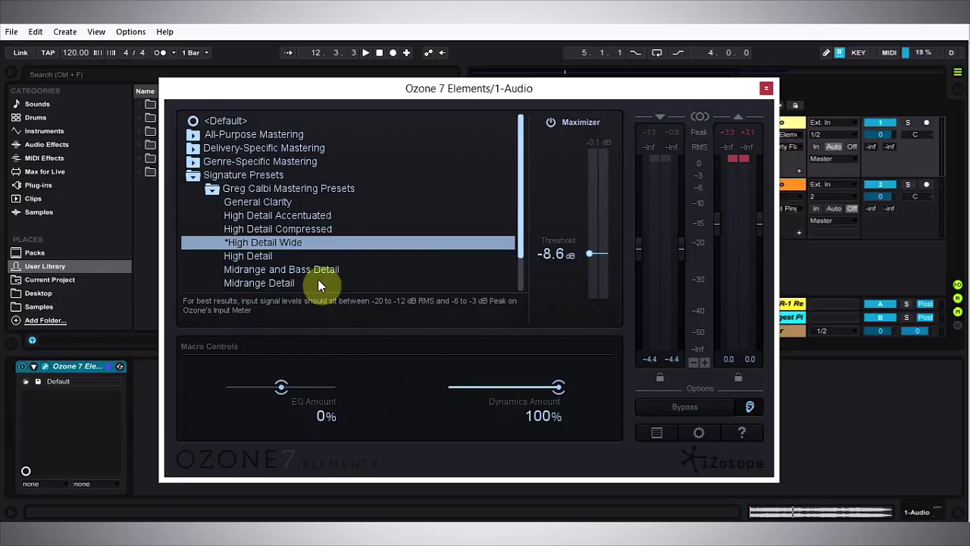
Step: Start playback and audition General Clarity, High Detail Accentuated, Compressed, Wide, then Midrange and Bass Detail
key(space)
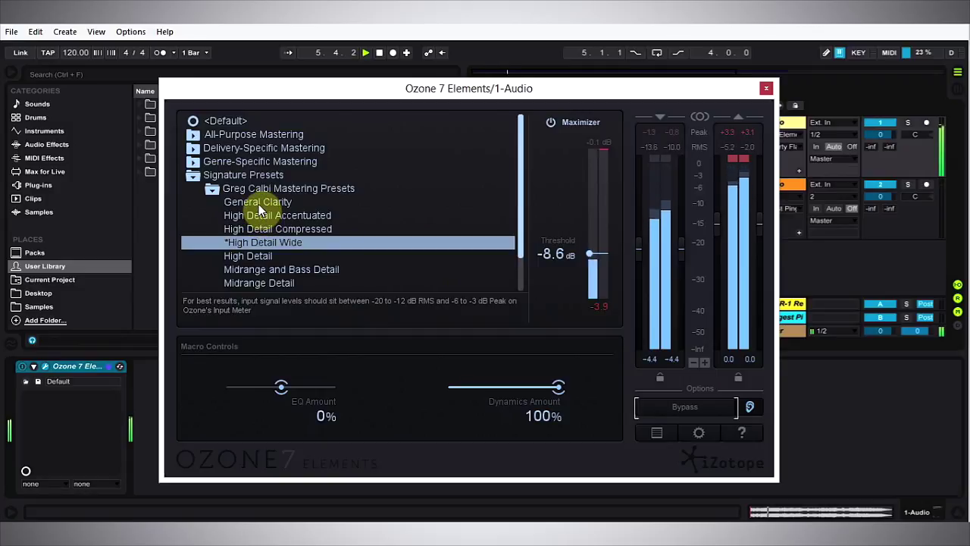
click(258, 204)
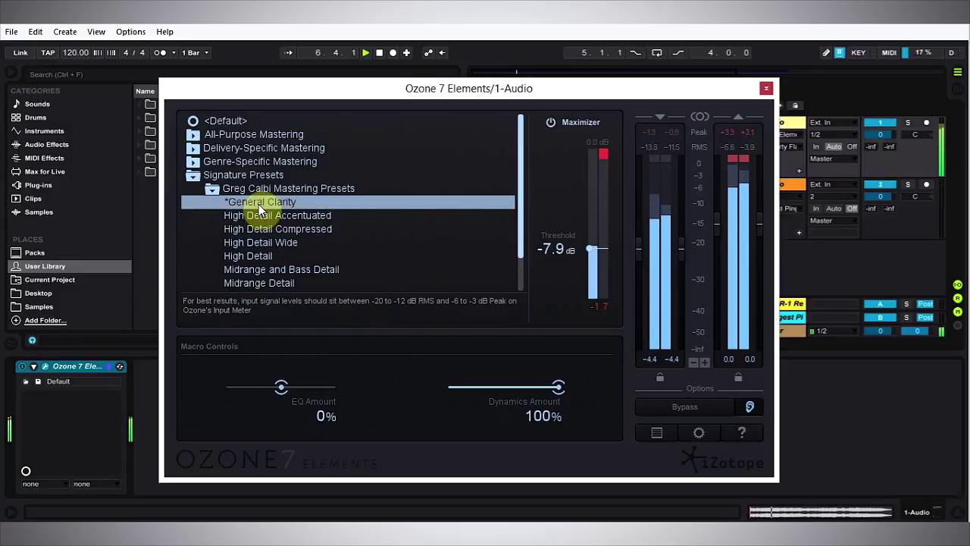
click(258, 218)
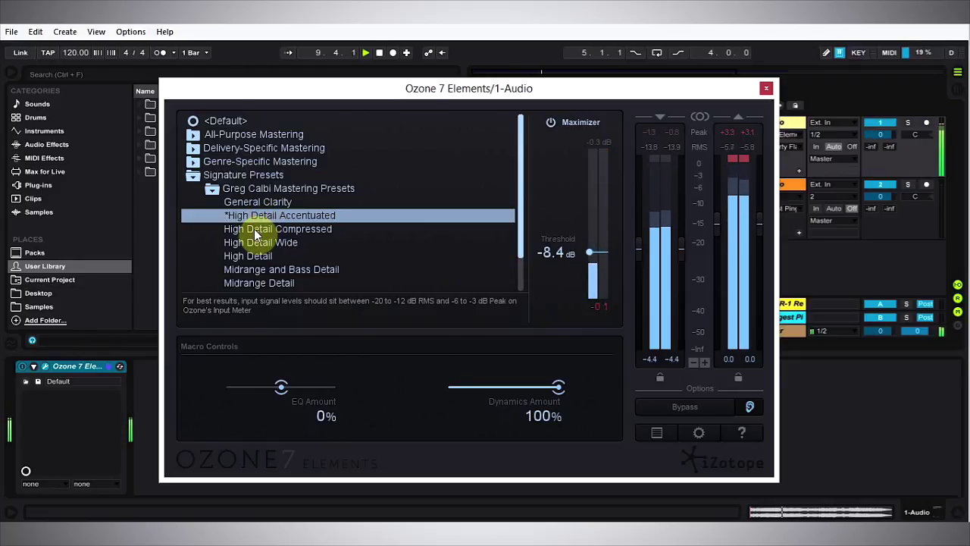
click(255, 231)
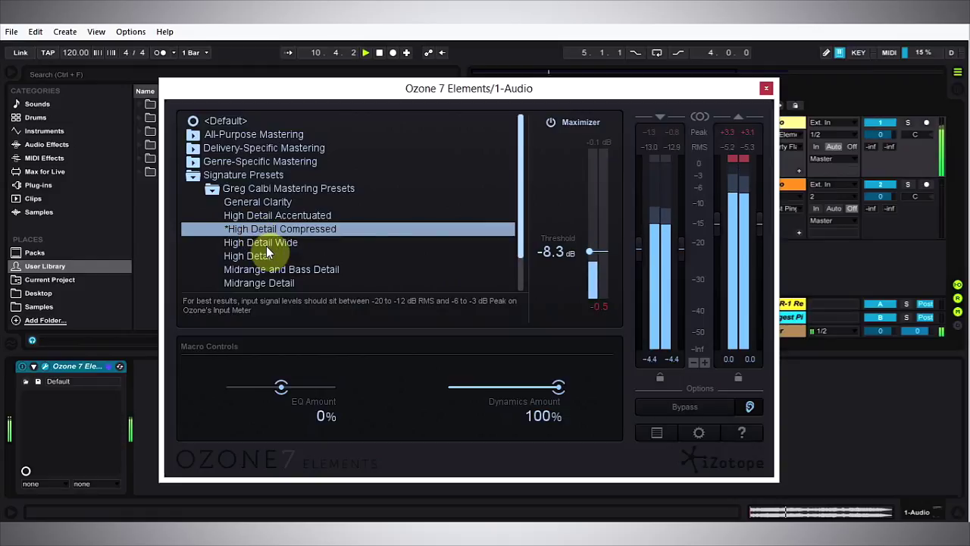
click(268, 244)
scroll(273, 254, down, 1)
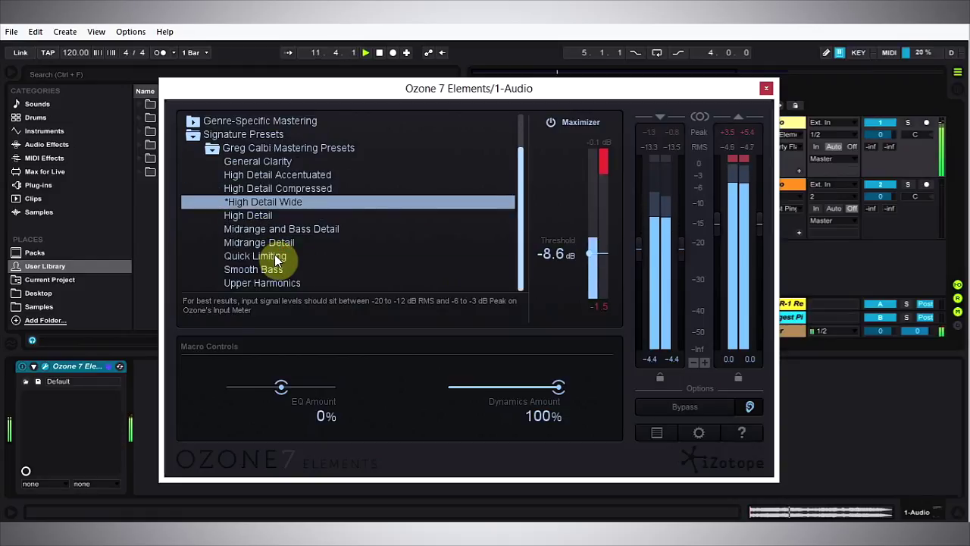
click(273, 231)
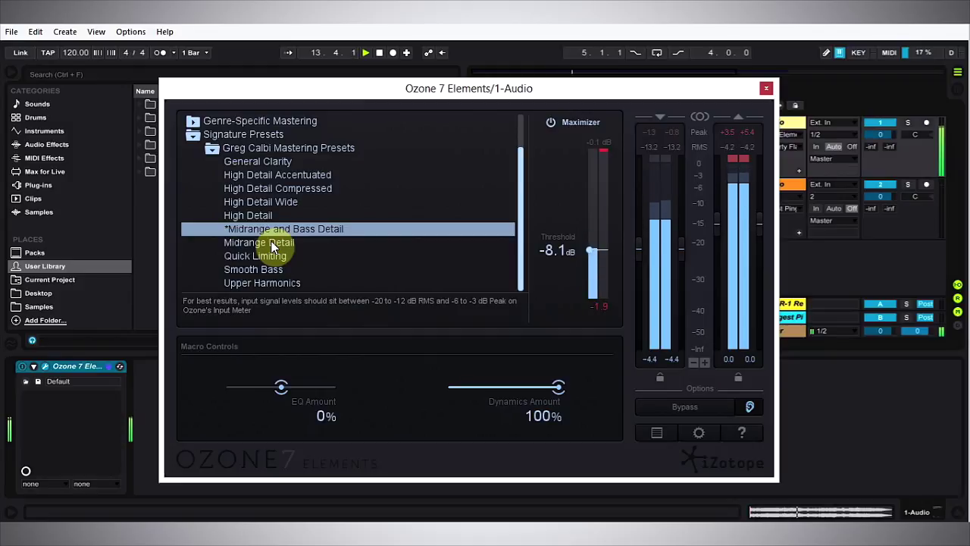
Step: Try raising EQ Amount to about 60% and back, load Midrange Detail, and A/B with Bypass
drag(272, 386, 314, 387)
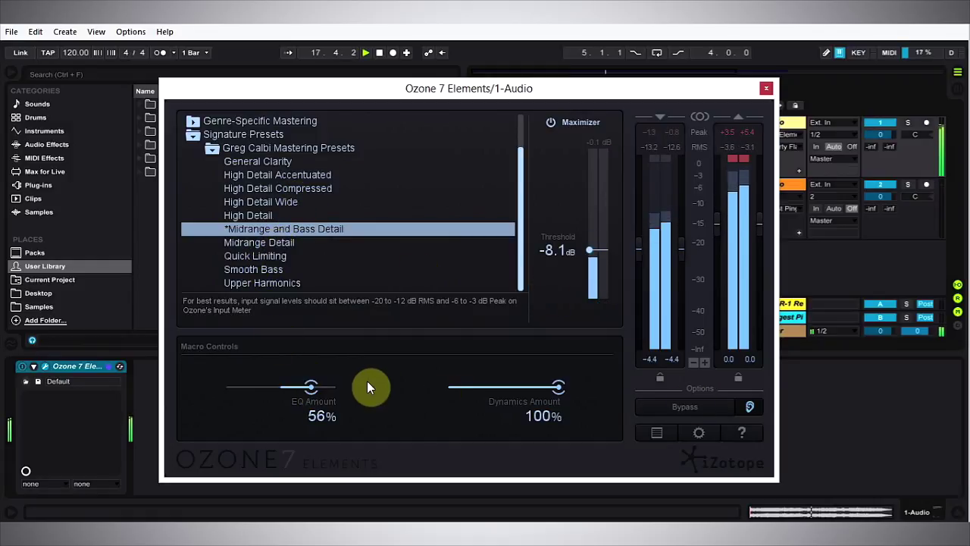
drag(311, 388, 288, 390)
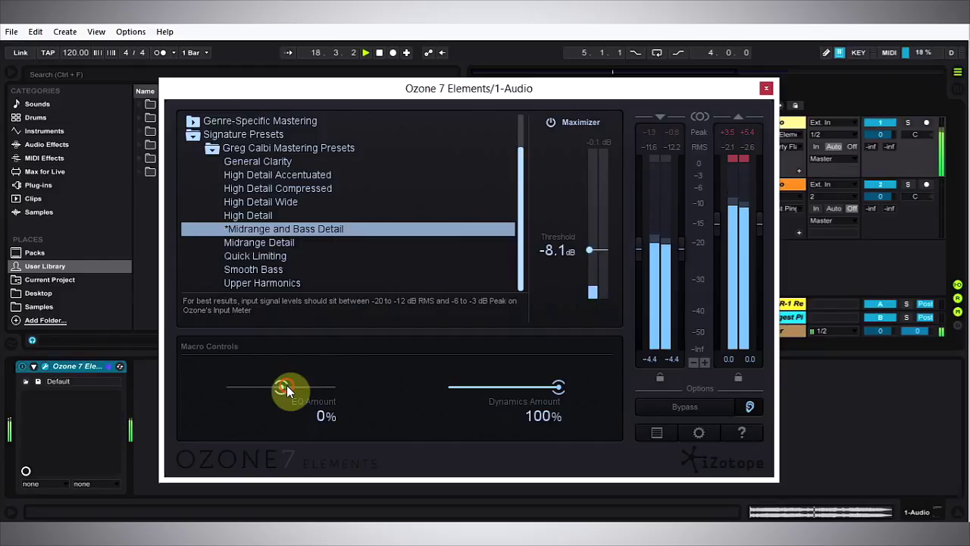
click(256, 243)
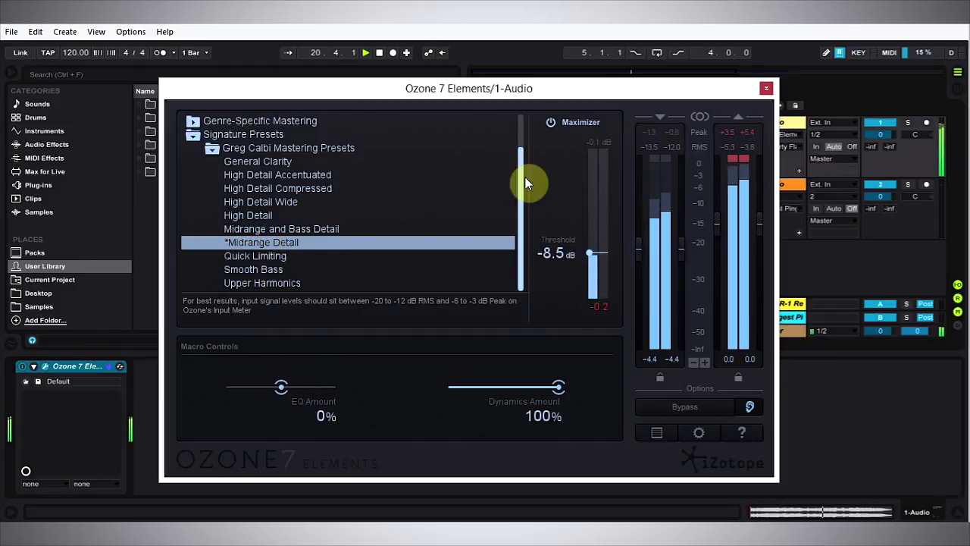
click(719, 409)
click(719, 409)
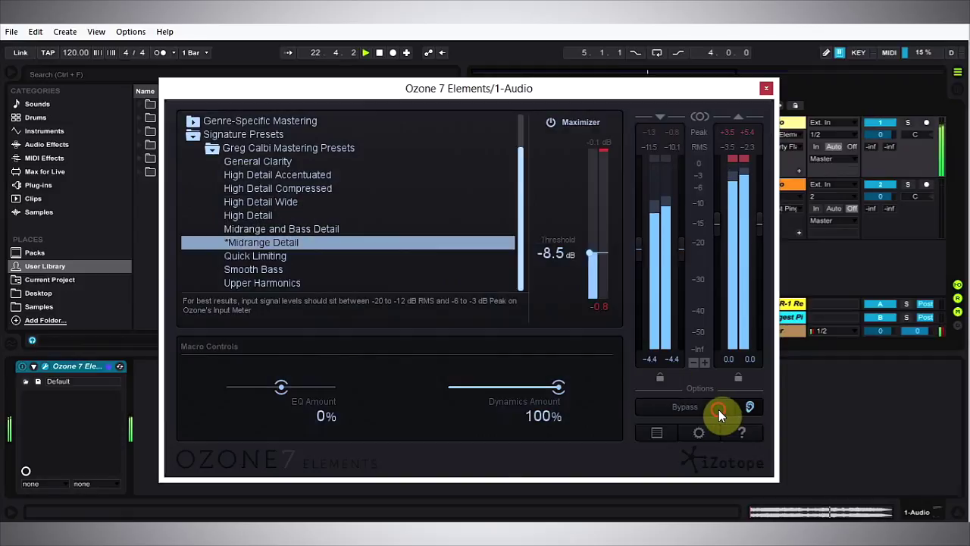
Step: Load Upper Harmonics, set EQ Amount to 100%, compare against Bypass, and stop playback
click(318, 282)
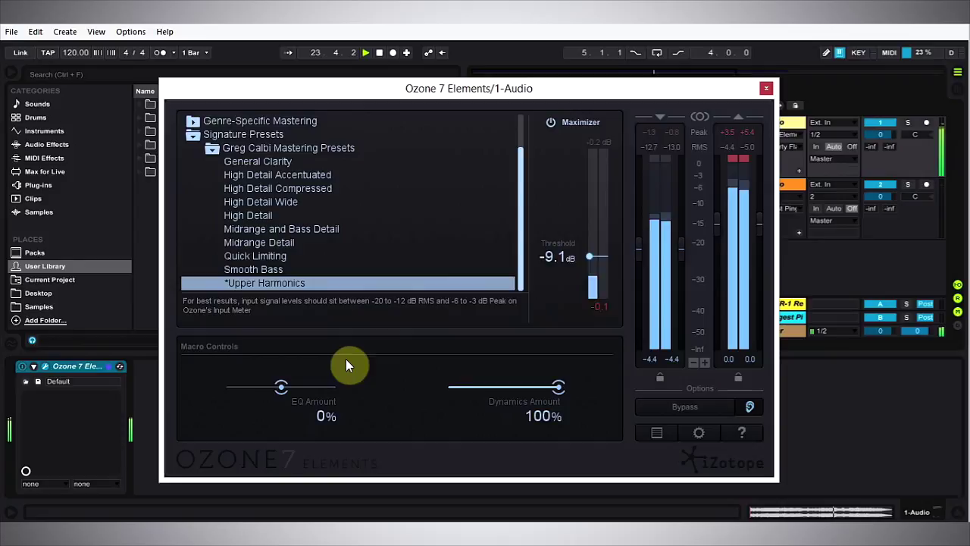
click(675, 408)
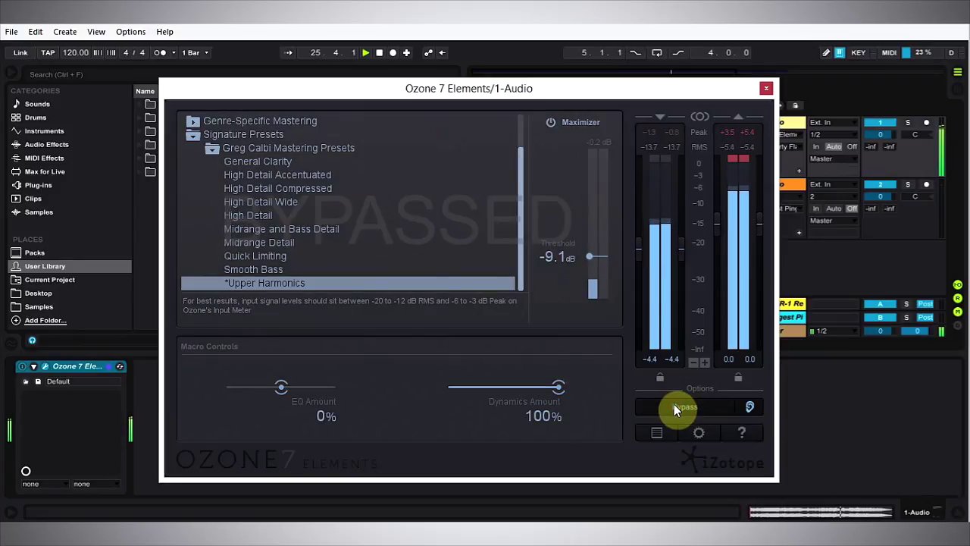
click(674, 404)
drag(281, 387, 335, 387)
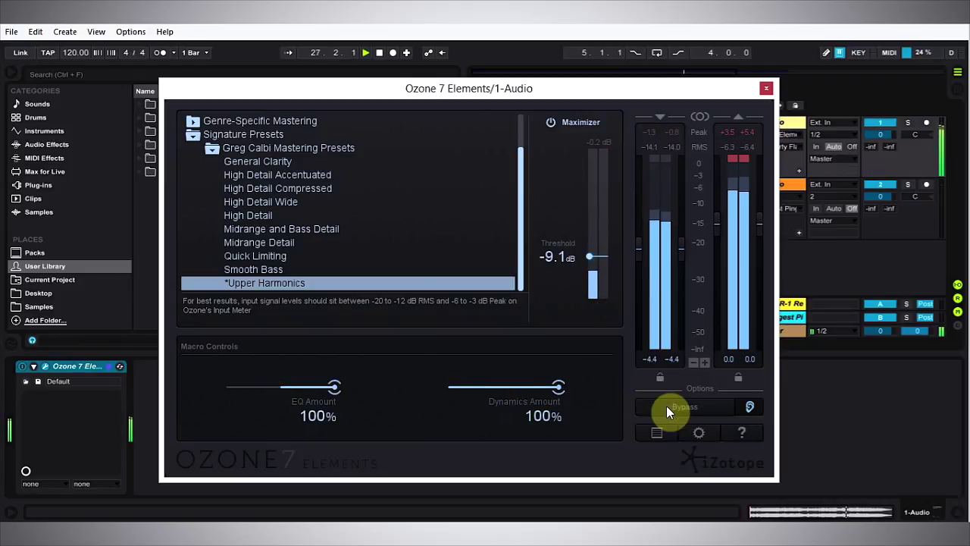
click(666, 406)
click(666, 406)
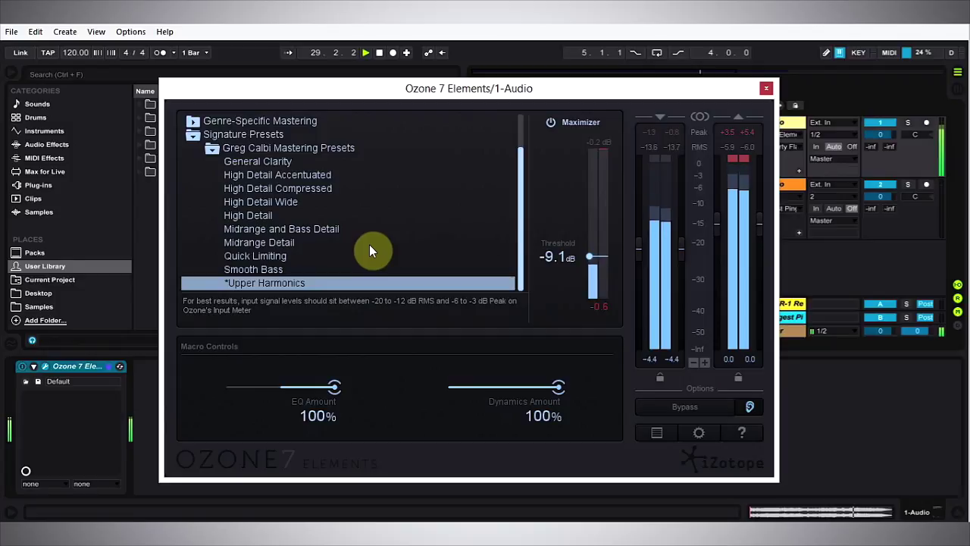
key(space)
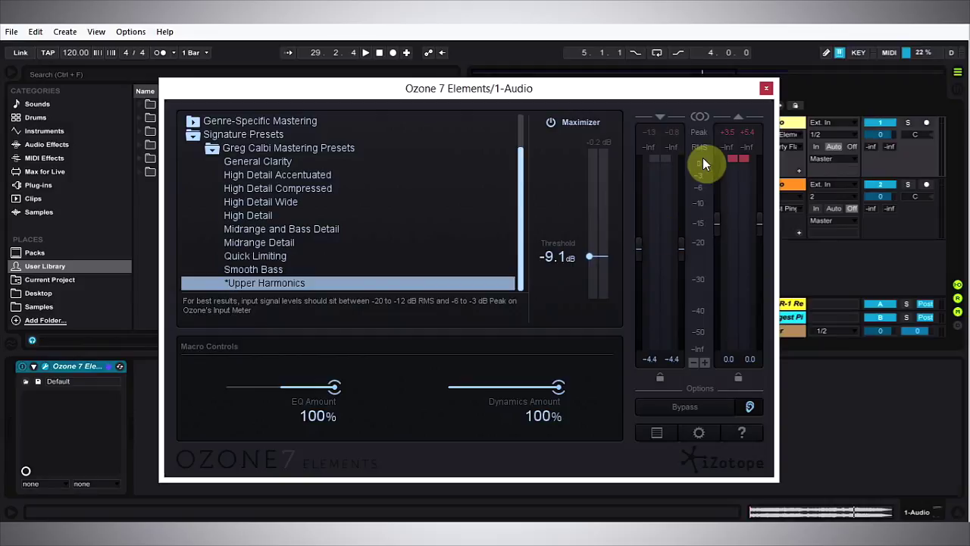
Step: Play the track, reset the peak-hold readouts, then stop playback
key(space)
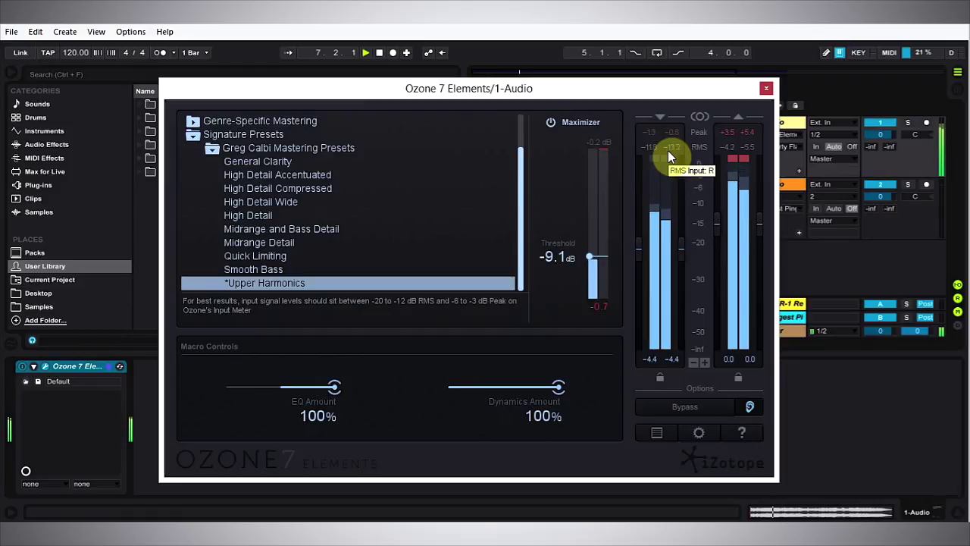
click(672, 135)
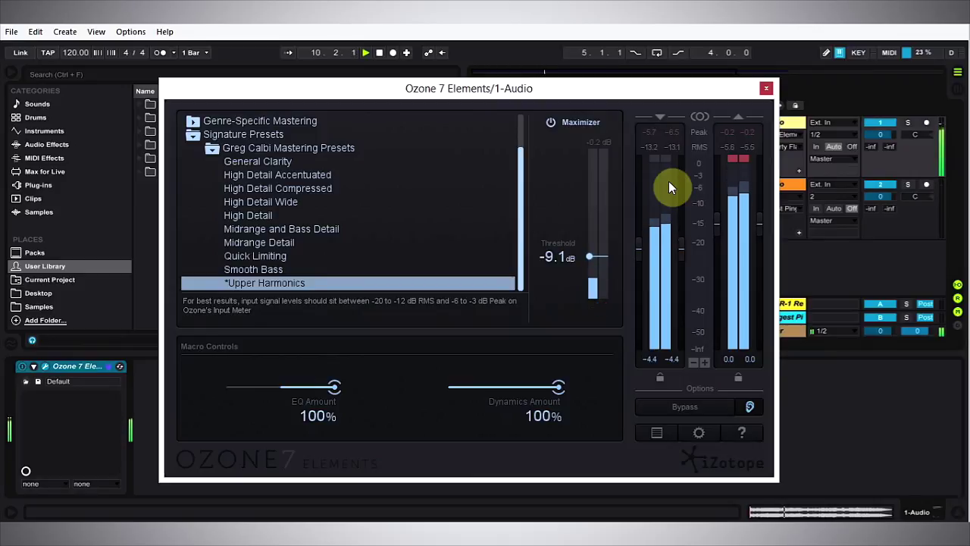
key(space)
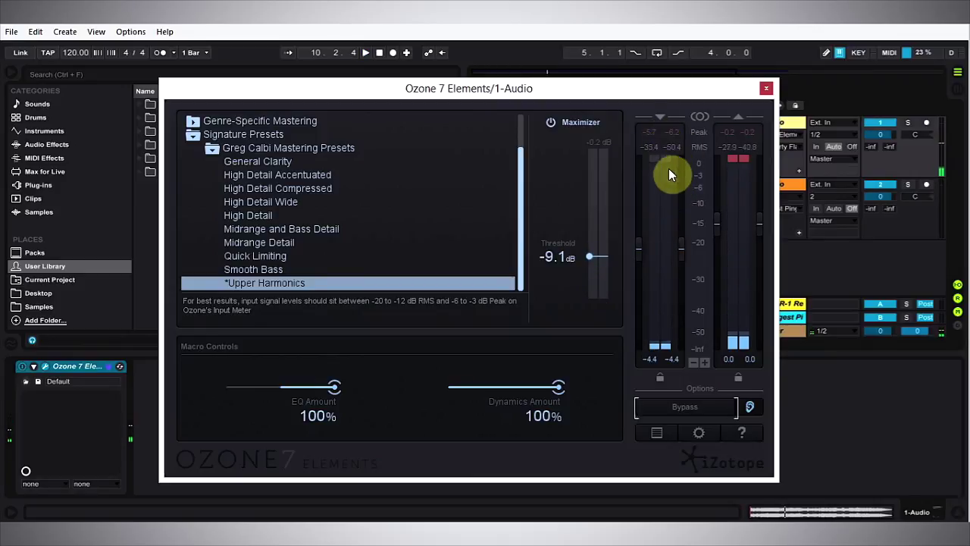